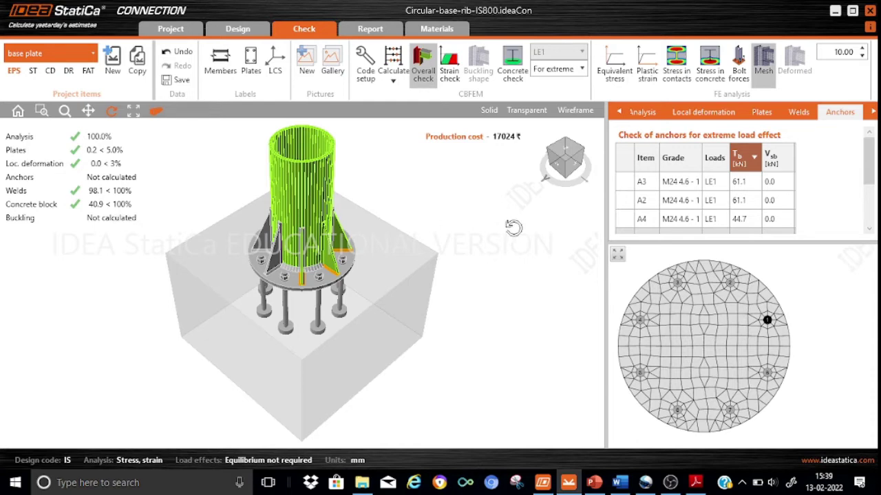
Review the FE analysis status and the local deformation check of the base plate connection.
{"action": "left_click", "coordinate": [650, 113]}
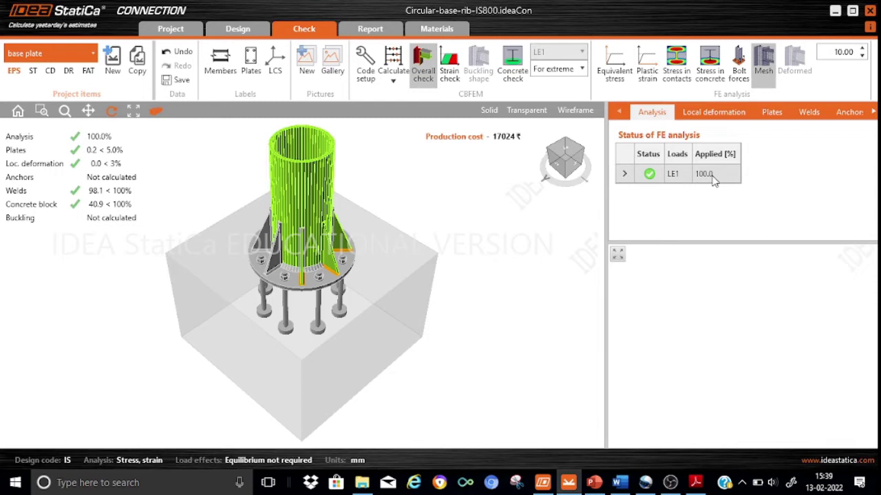
{"action": "left_click", "coordinate": [716, 115]}
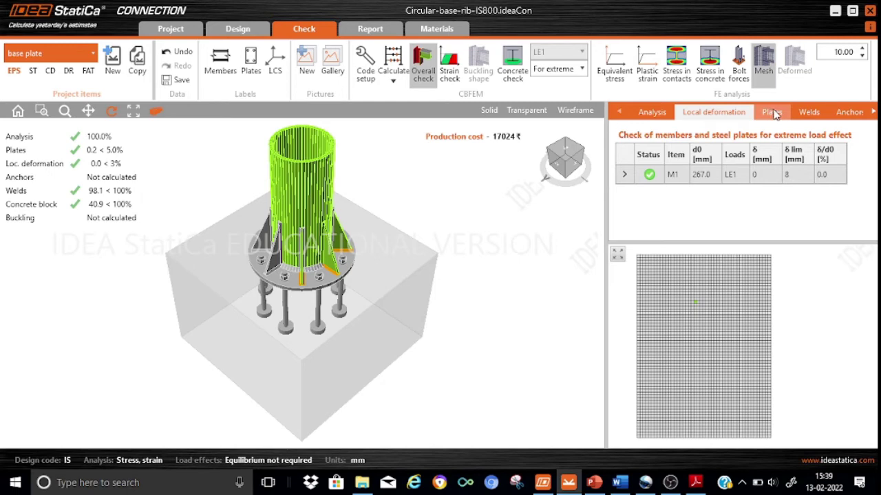
Sort the plate check results by plastic strain, highest first, and identify the governing plates.
{"action": "left_click", "coordinate": [773, 113]}
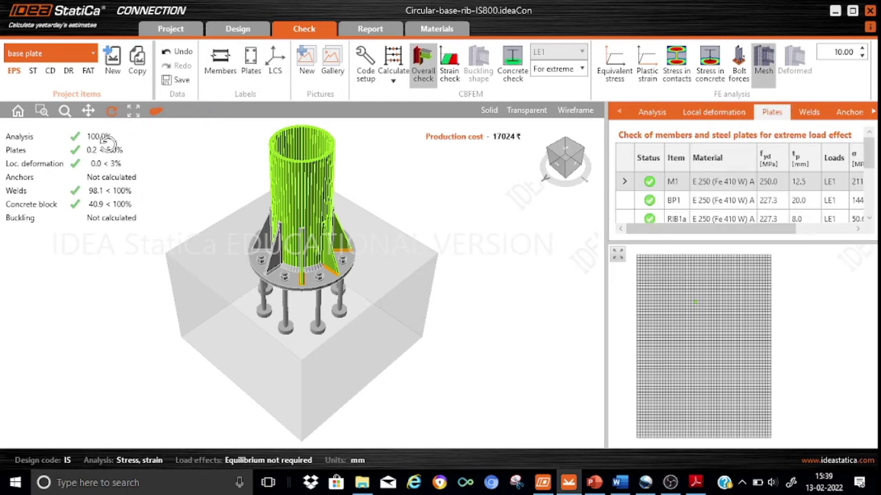
{"action": "left_click_drag", "start_coordinate": [725, 234], "coordinate": [807, 234]}
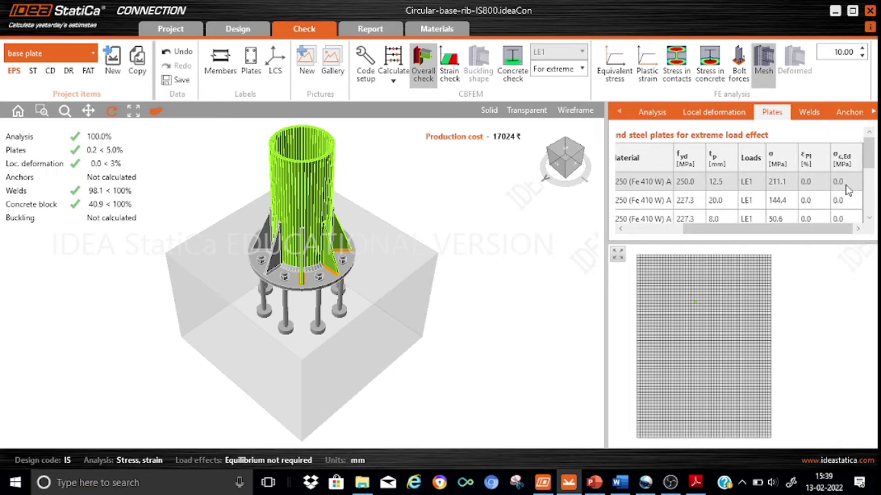
{"action": "left_click", "coordinate": [814, 164]}
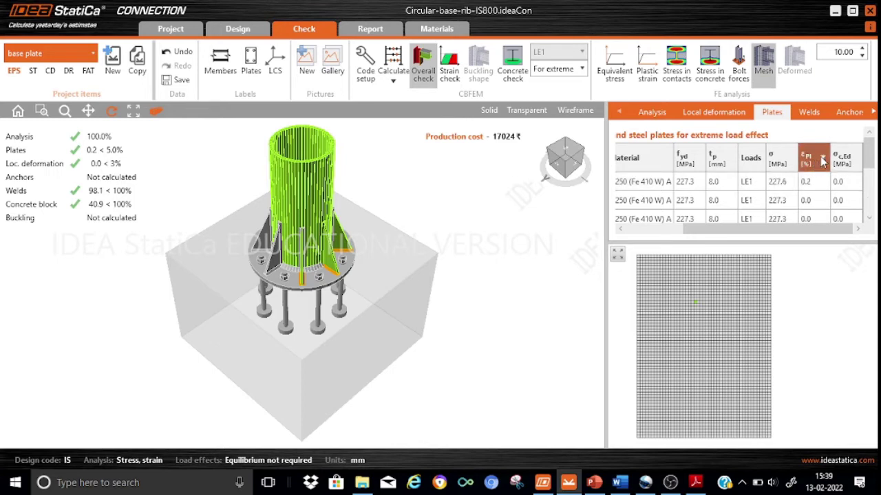
{"action": "left_click", "coordinate": [821, 160]}
{"action": "left_click_drag", "start_coordinate": [789, 234], "coordinate": [629, 250]}
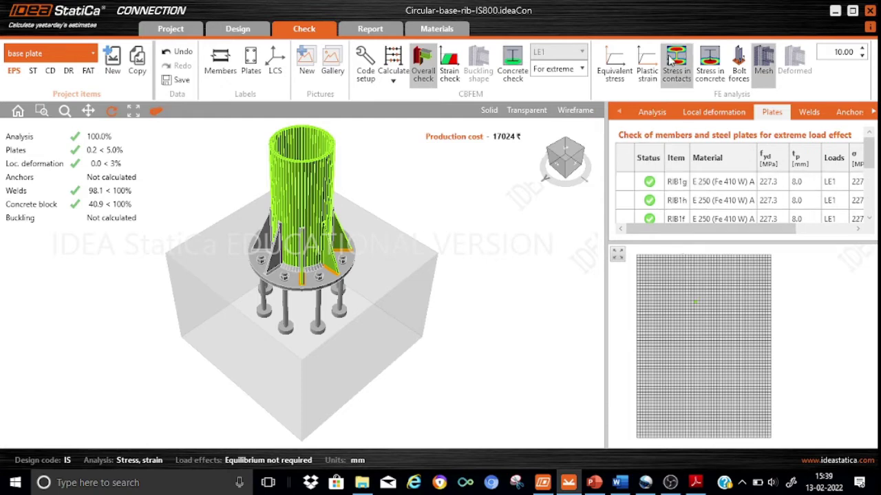
Display the plastic strain on the meshed model and examine the ribs near the base plate up close.
{"action": "left_click", "coordinate": [653, 66]}
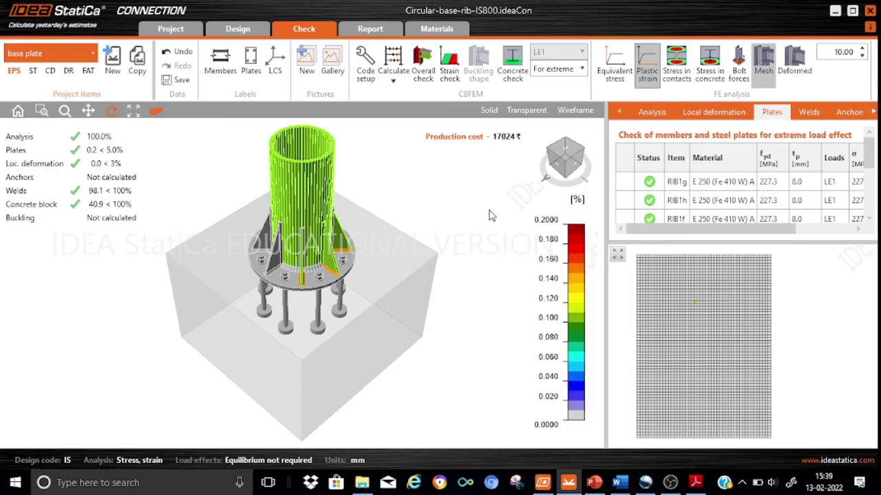
{"action": "left_click", "coordinate": [155, 114]}
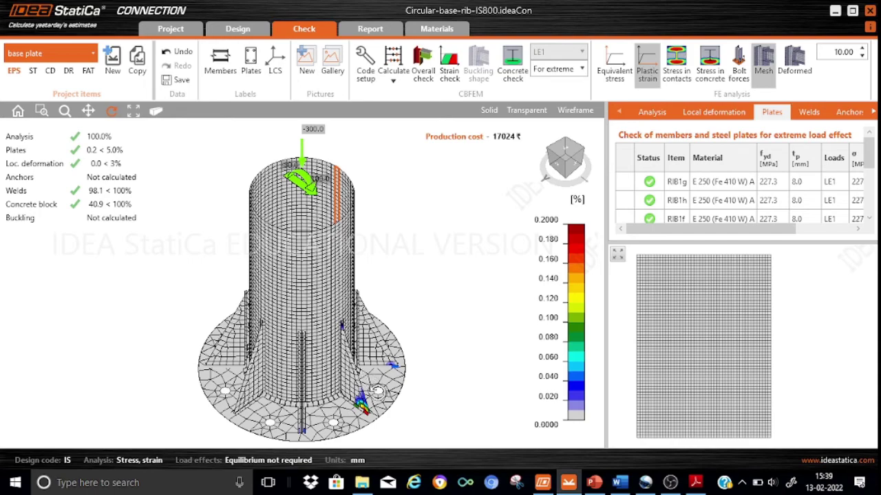
{"action": "scroll", "coordinate": [375, 387], "scroll_direction": "up", "scroll_amount": 5}
{"action": "right_click_drag", "start_coordinate": [377, 390], "coordinate": [362, 397]}
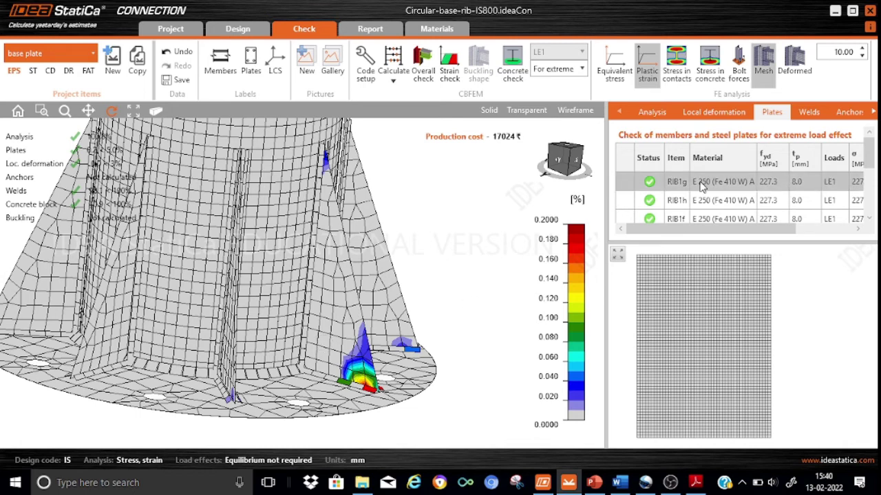
Select rib RIB1g in the plate check results and examine its plastic strain distribution and values.
{"action": "left_click", "coordinate": [676, 185]}
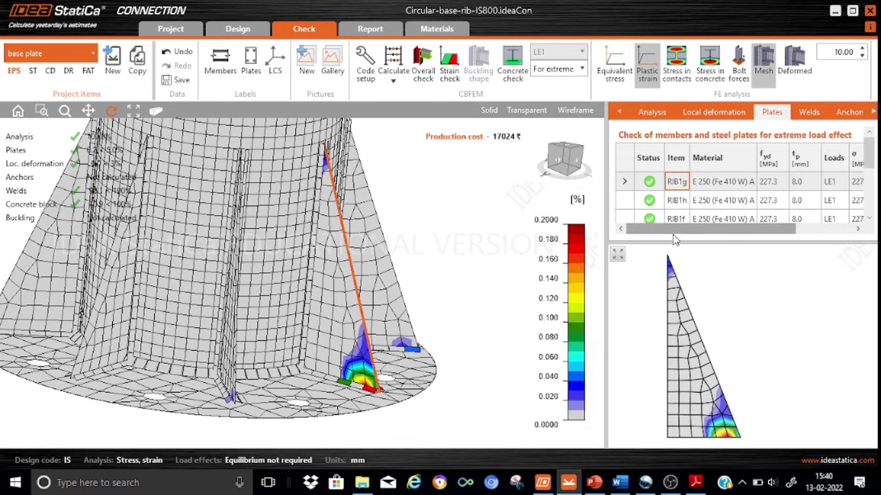
{"action": "left_click_drag", "start_coordinate": [763, 232], "coordinate": [875, 237]}
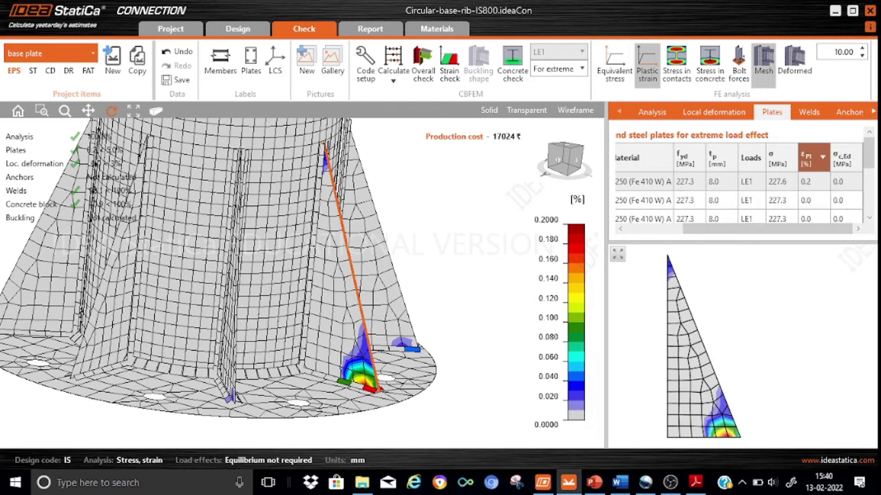
{"action": "mouse_move", "coordinate": [870, 153]}
{"action": "left_mouse_down"}
{"action": "mouse_move", "coordinate": [871, 181]}
{"action": "mouse_move", "coordinate": [872, 151]}
{"action": "left_mouse_up"}
Show the weld check results and sort them by utilization Ut, highest first.
{"action": "left_click", "coordinate": [808, 112]}
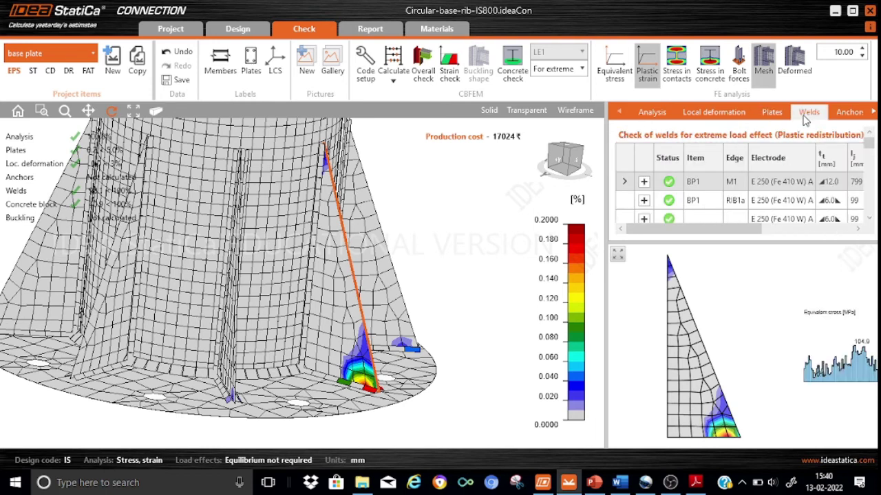
{"action": "left_click", "coordinate": [152, 110]}
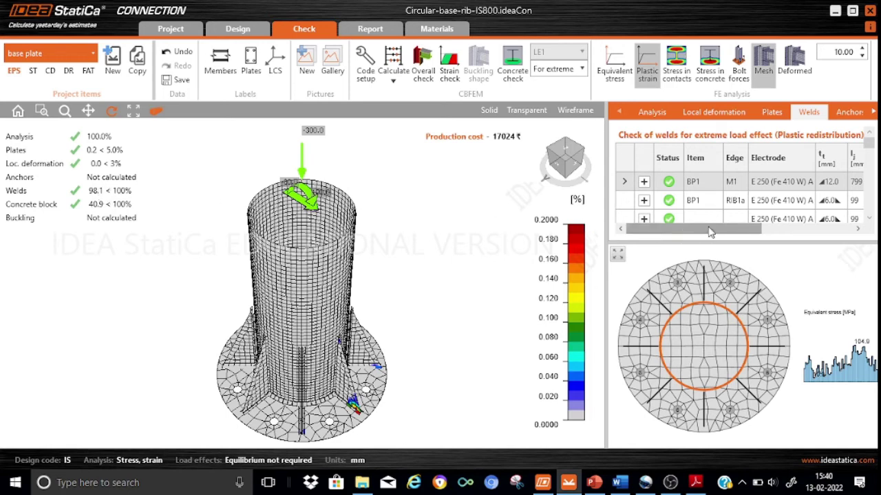
{"action": "left_click_drag", "start_coordinate": [710, 232], "coordinate": [808, 232]}
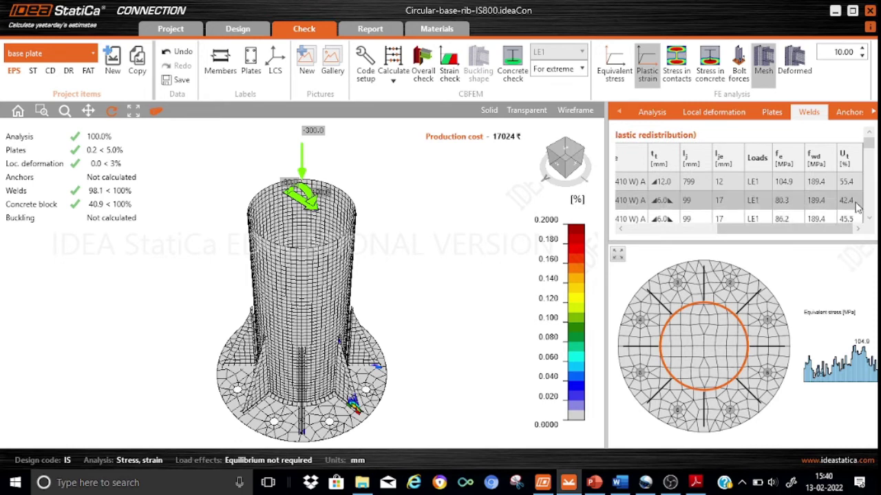
{"action": "left_click", "coordinate": [852, 158]}
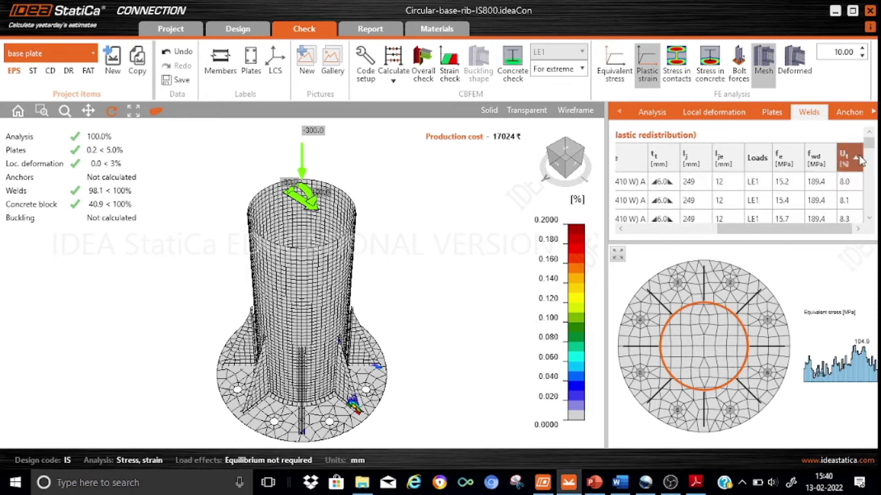
{"action": "left_click", "coordinate": [860, 159]}
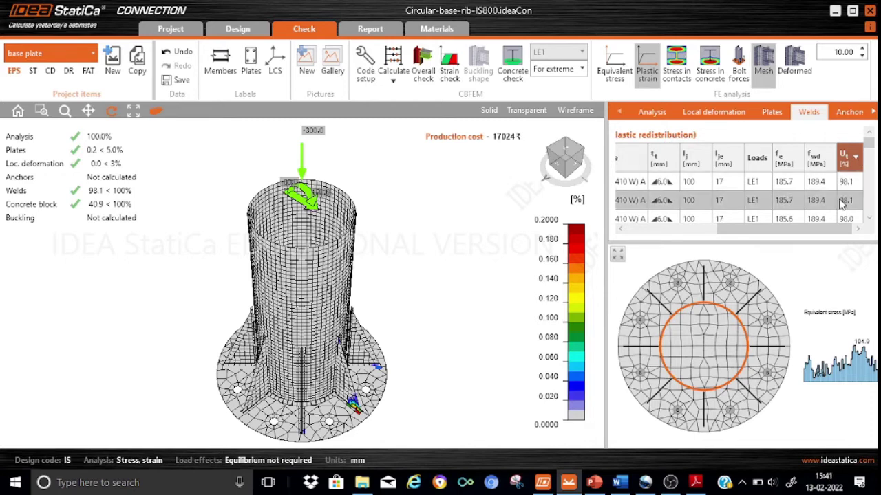
Locate the most utilized weld, between base plate BP1 and rib RIB1g, on the model and examine it up close.
{"action": "left_click_drag", "start_coordinate": [819, 230], "coordinate": [690, 256]}
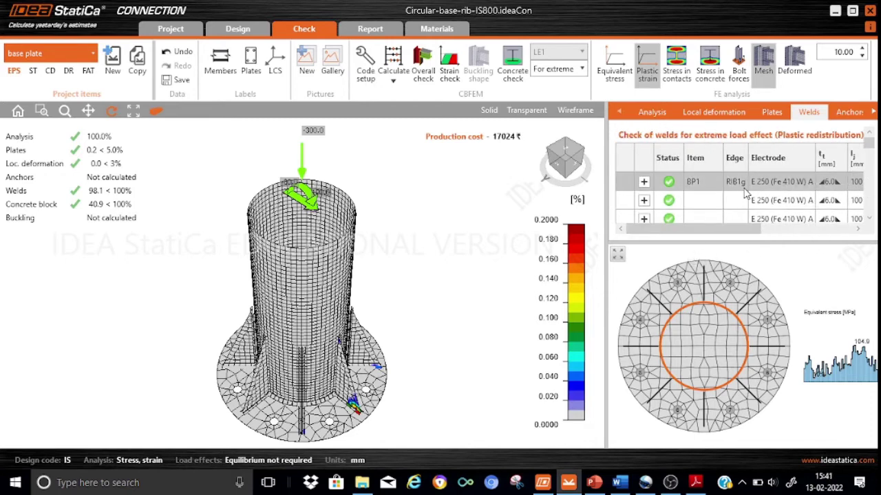
{"action": "left_click", "coordinate": [707, 188]}
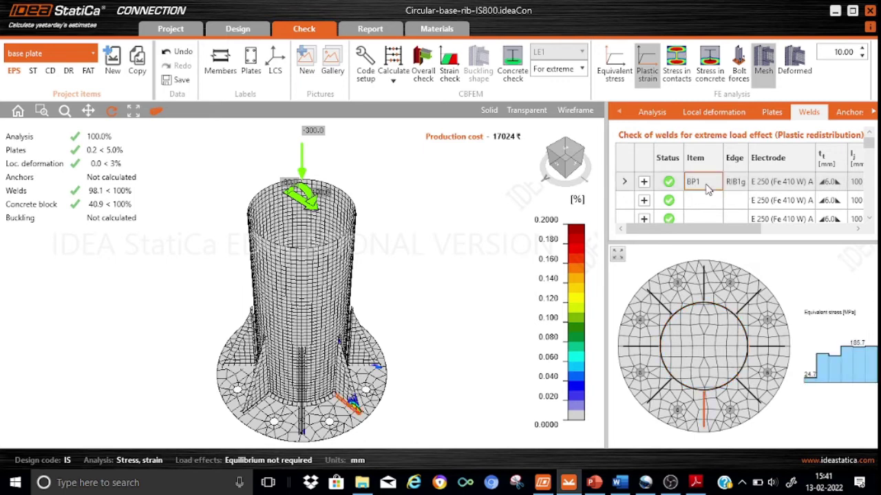
{"action": "left_click", "coordinate": [730, 187]}
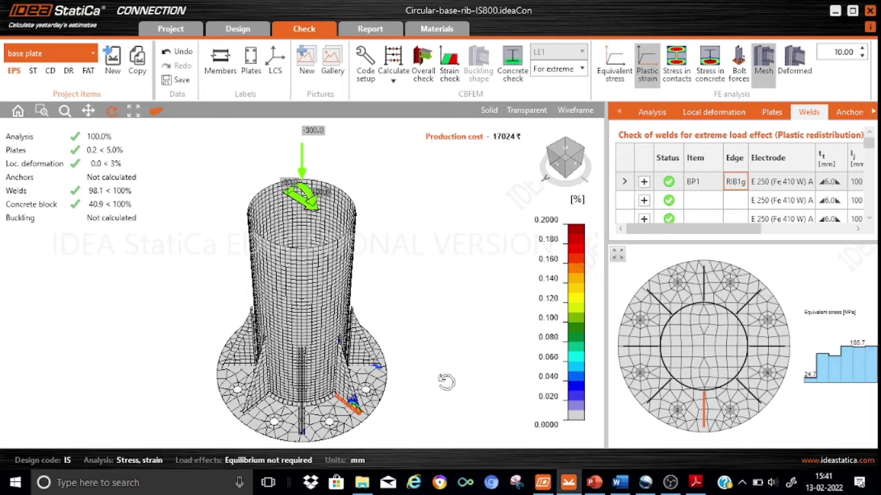
{"action": "scroll", "coordinate": [371, 401], "scroll_direction": "up", "scroll_amount": 3}
{"action": "left_click_drag", "start_coordinate": [389, 393], "coordinate": [298, 423]}
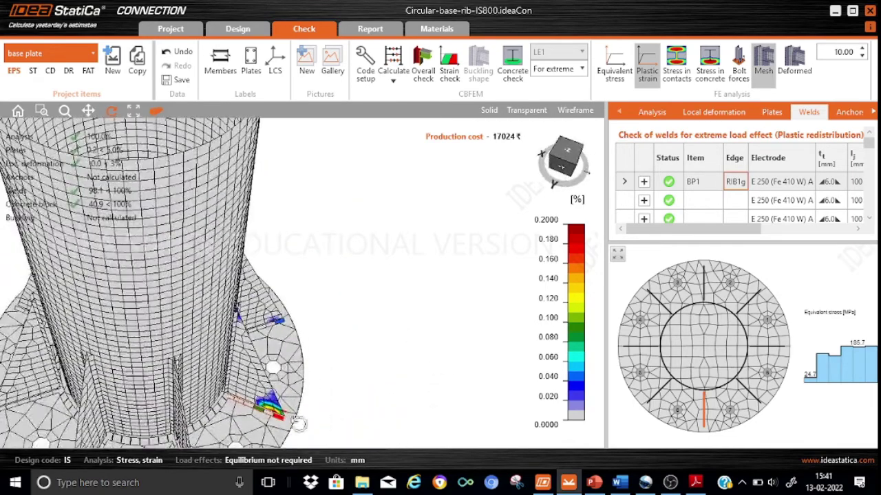
{"action": "left_click", "coordinate": [232, 397]}
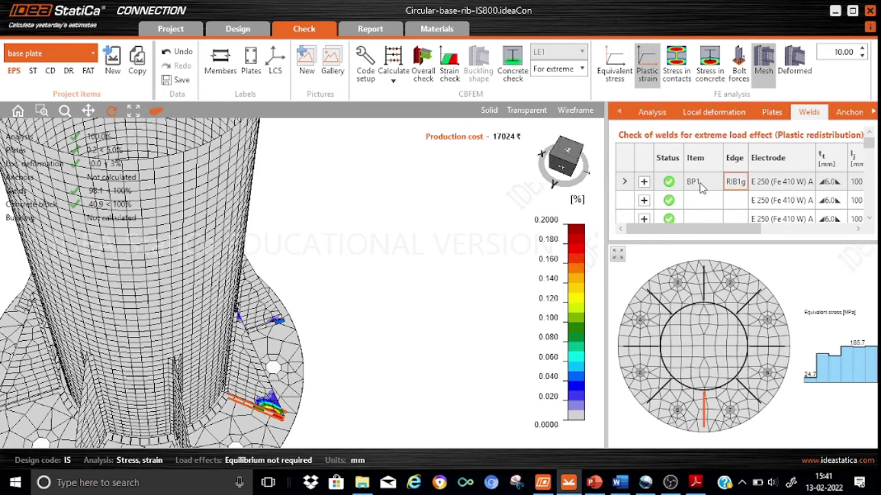
Highlight the weld between base plate BP1 and rib RIB1h and review its check results with the whole model in view.
{"action": "mouse_move", "coordinate": [717, 231]}
{"action": "left_mouse_down"}
{"action": "mouse_move", "coordinate": [835, 216]}
{"action": "mouse_move", "coordinate": [720, 248]}
{"action": "left_mouse_up"}
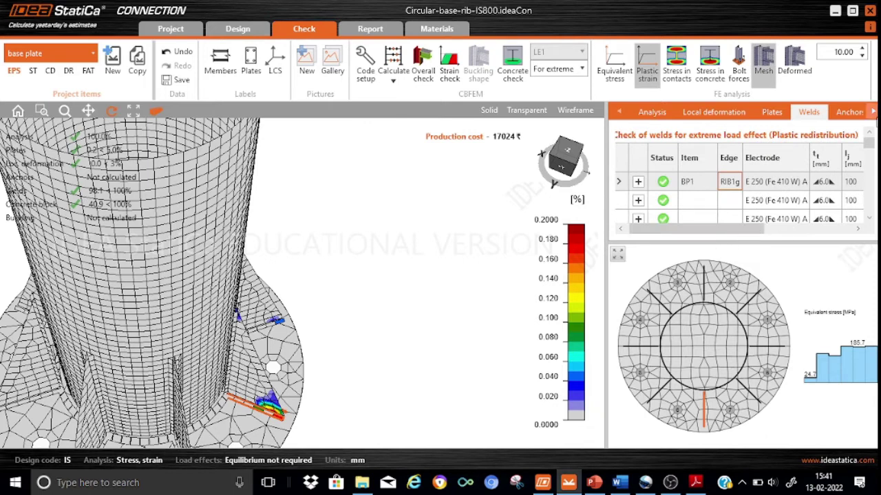
{"action": "left_click_drag", "start_coordinate": [869, 141], "coordinate": [870, 148]}
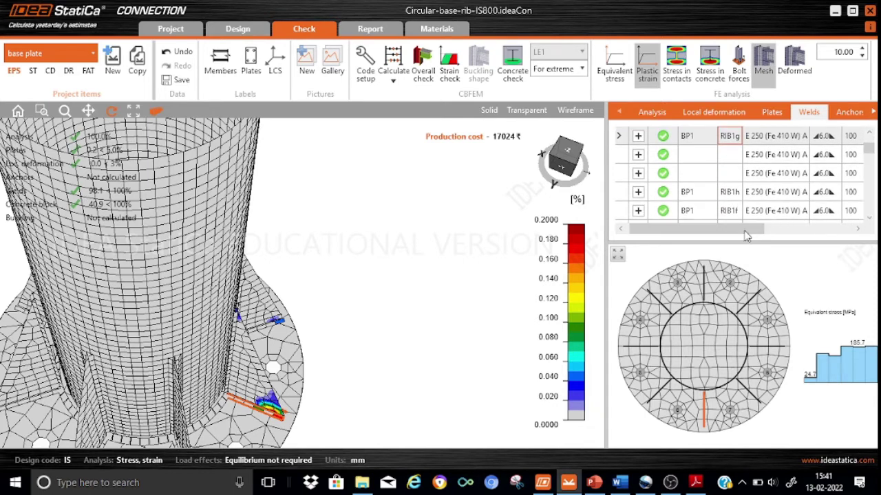
{"action": "mouse_move", "coordinate": [748, 231]}
{"action": "left_mouse_down"}
{"action": "mouse_move", "coordinate": [836, 226]}
{"action": "mouse_move", "coordinate": [738, 230]}
{"action": "left_mouse_up"}
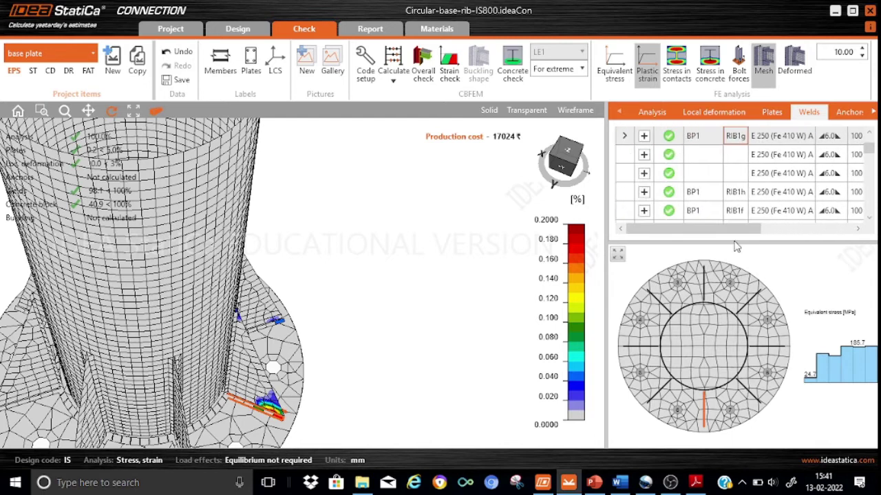
{"action": "left_click", "coordinate": [736, 193]}
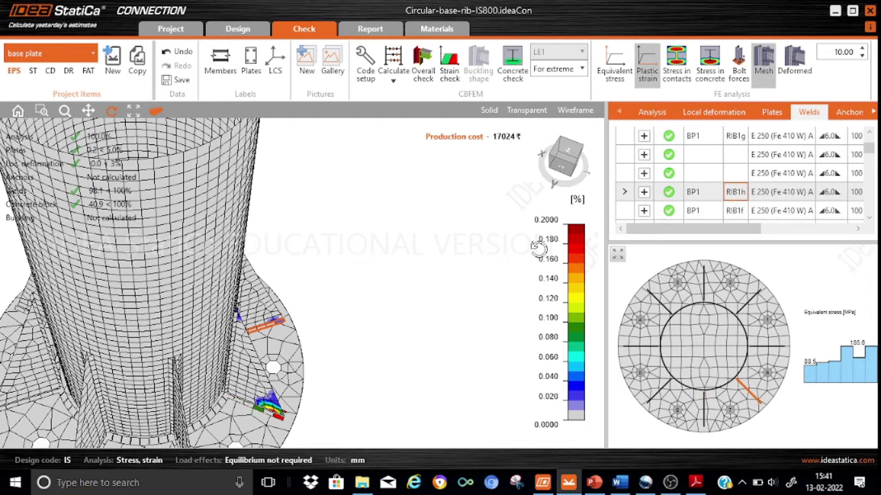
{"action": "left_click", "coordinate": [157, 112]}
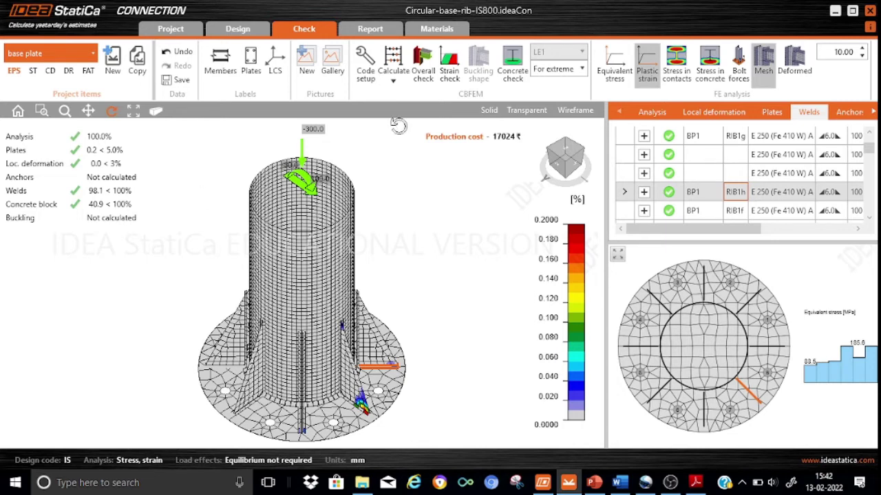
{"action": "scroll", "coordinate": [784, 155], "scroll_direction": "right", "scroll_amount": 3}
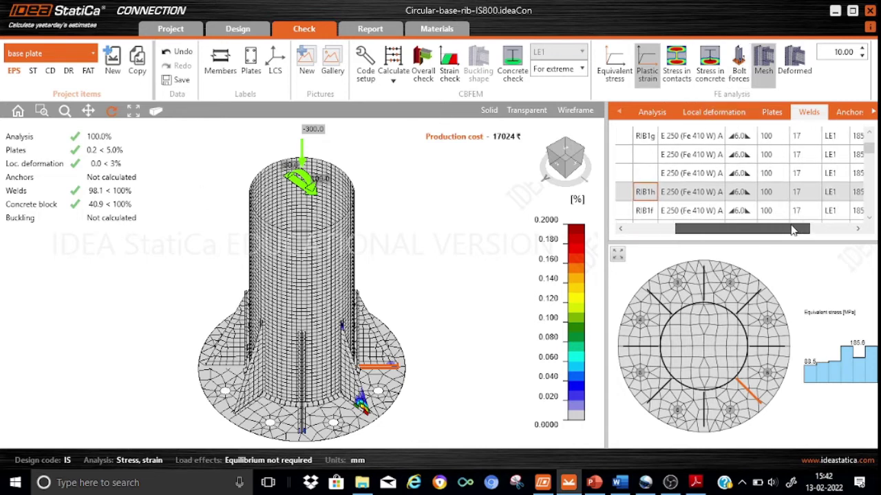
Show the anchor check results and sort them by tension force Tb, highest first.
{"action": "left_click", "coordinate": [842, 113]}
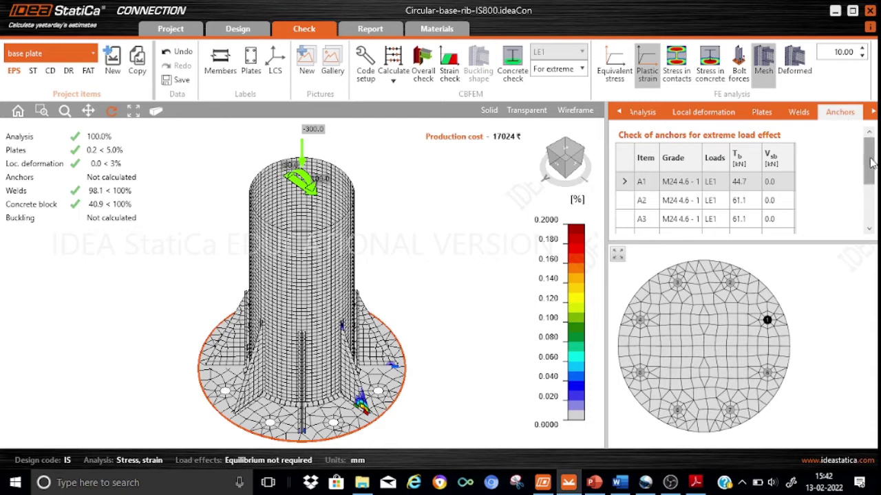
{"action": "mouse_move", "coordinate": [871, 162]}
{"action": "left_mouse_down"}
{"action": "mouse_move", "coordinate": [871, 192]}
{"action": "mouse_move", "coordinate": [874, 155]}
{"action": "left_mouse_up"}
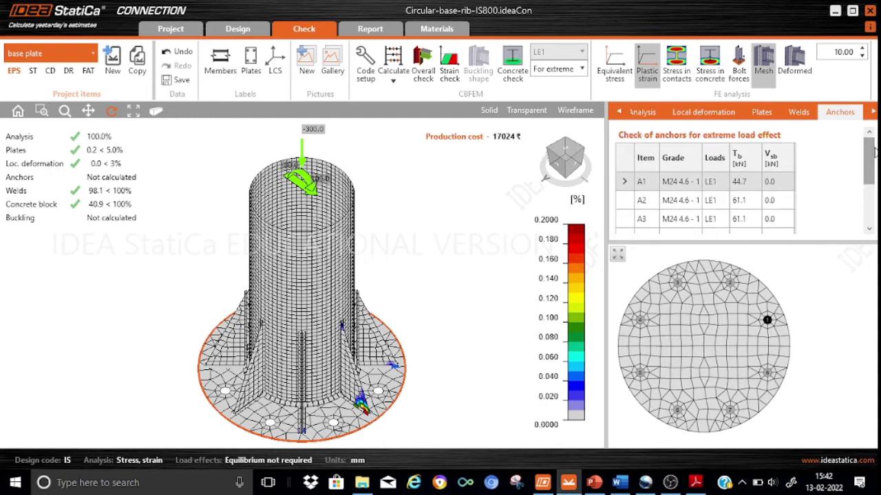
{"action": "left_click", "coordinate": [750, 163]}
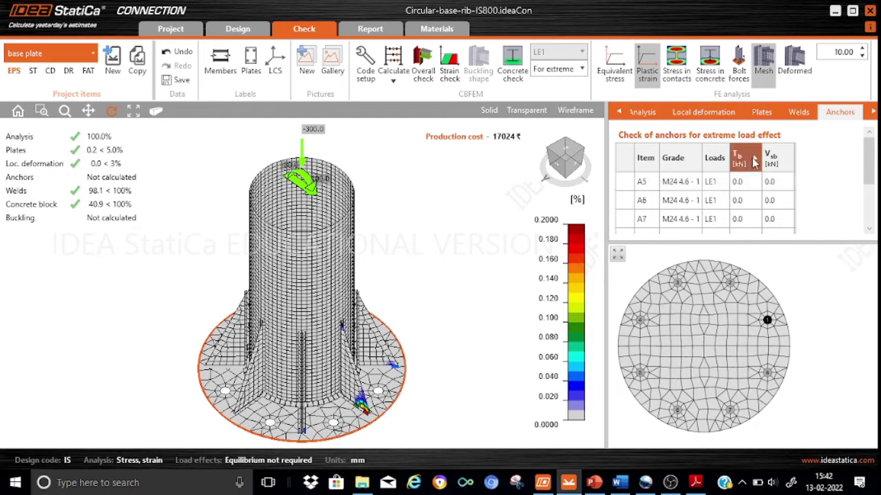
{"action": "left_click", "coordinate": [754, 161]}
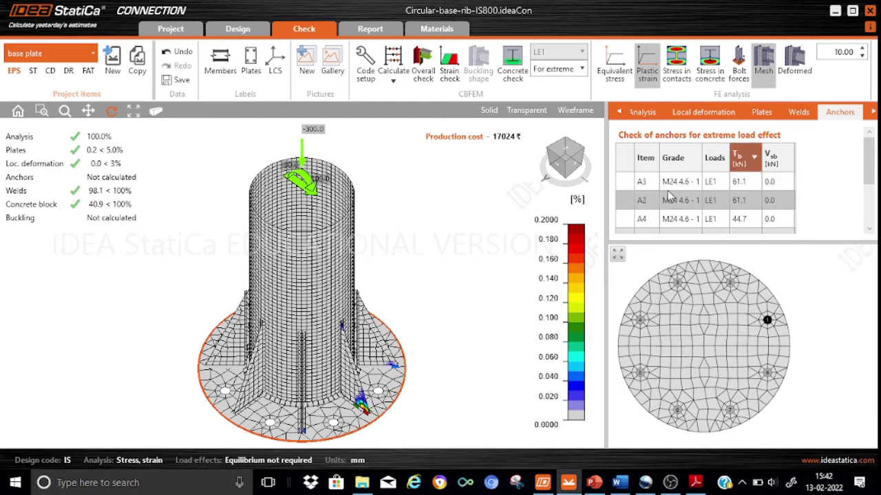
Highlight anchors A3, A2 and A4 one after another to see their positions on the base plate.
{"action": "left_click", "coordinate": [752, 184]}
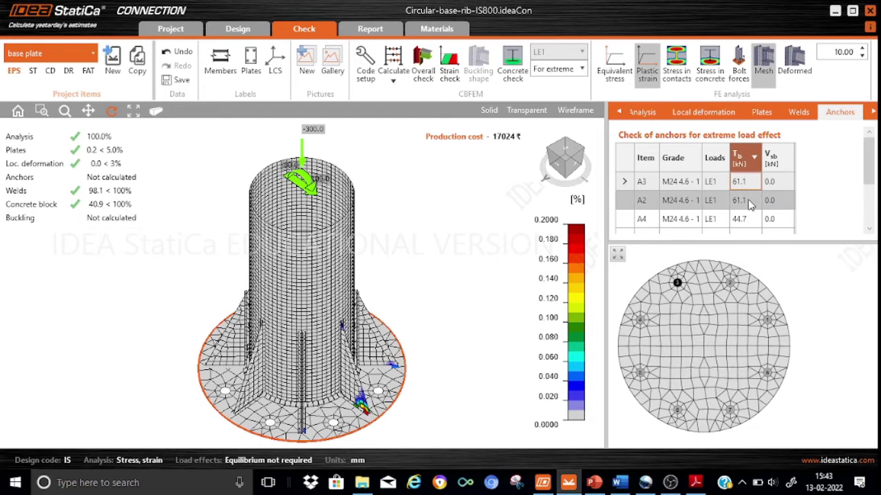
{"action": "left_click", "coordinate": [750, 205]}
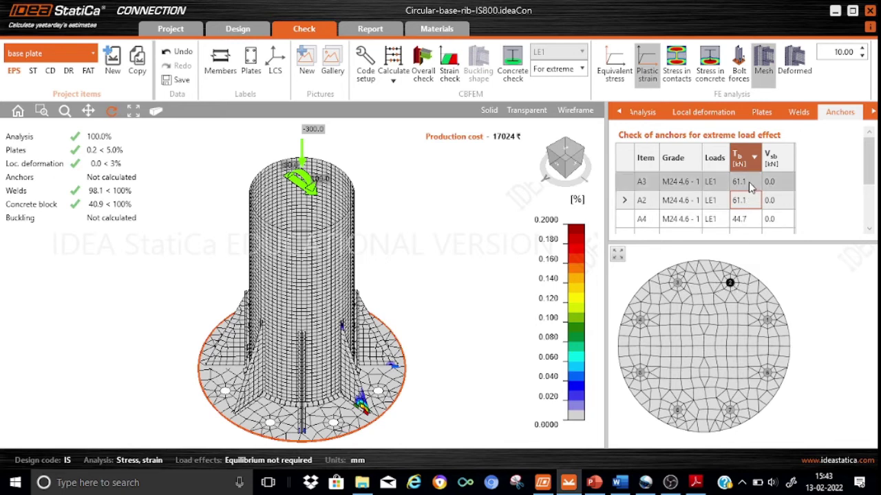
{"action": "scroll", "coordinate": [870, 164], "scroll_direction": "down", "scroll_amount": 2}
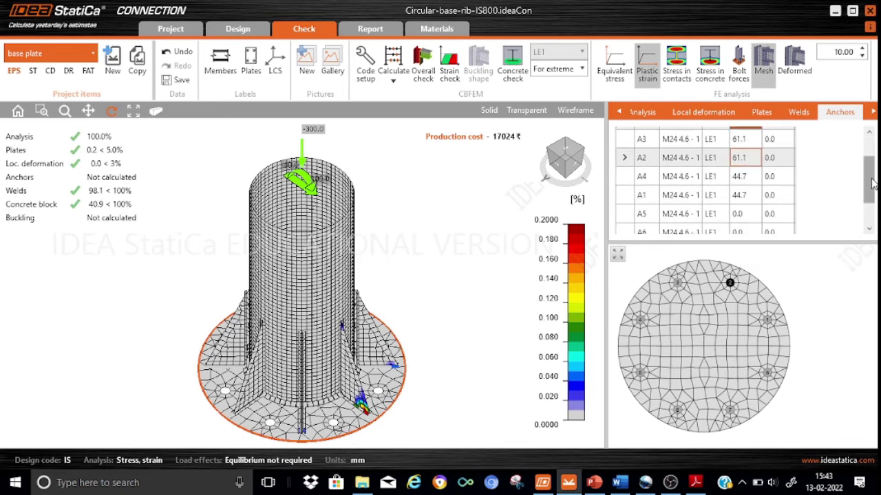
{"action": "left_click", "coordinate": [750, 181]}
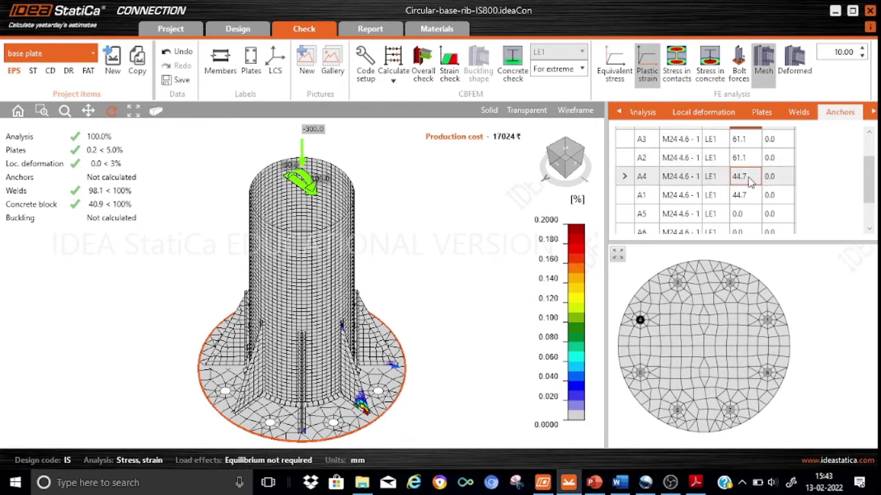
Highlight anchors A1 and A5 on the base plate and sort the anchor check results by shear force Vsb, lowest first.
{"action": "left_click", "coordinate": [749, 195]}
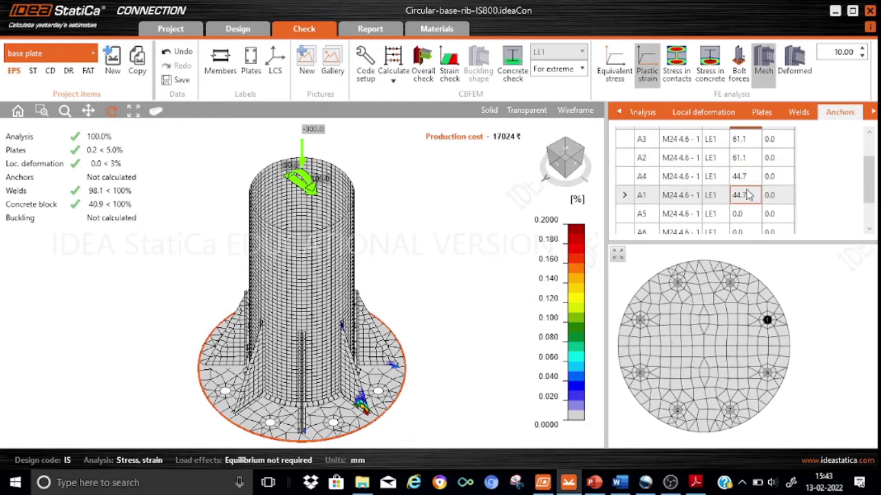
{"action": "left_click", "coordinate": [750, 216]}
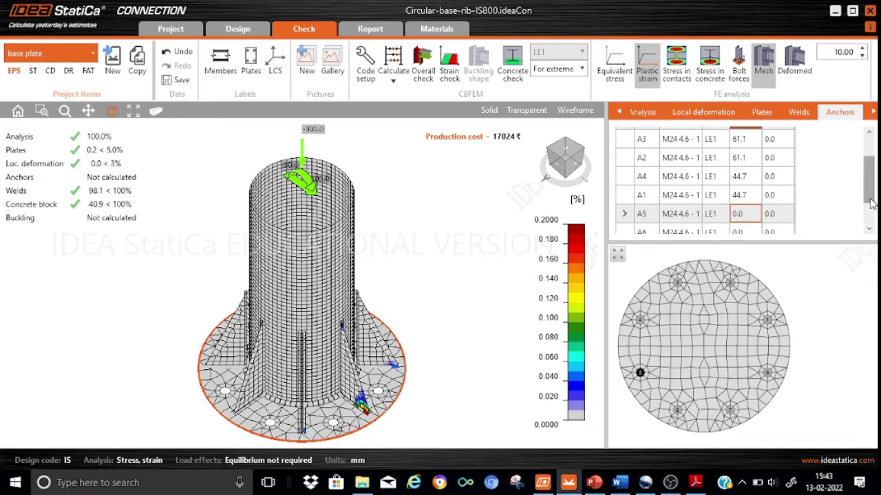
{"action": "left_click_drag", "start_coordinate": [870, 199], "coordinate": [870, 179]}
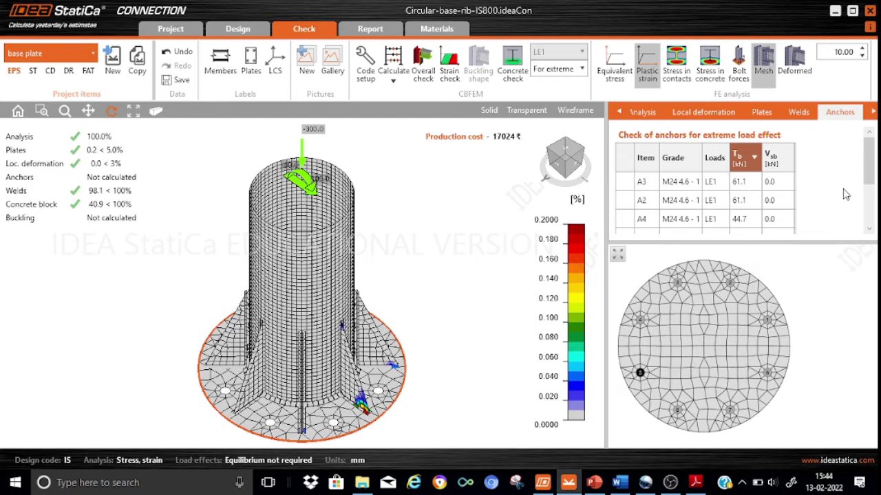
{"action": "left_click", "coordinate": [782, 160]}
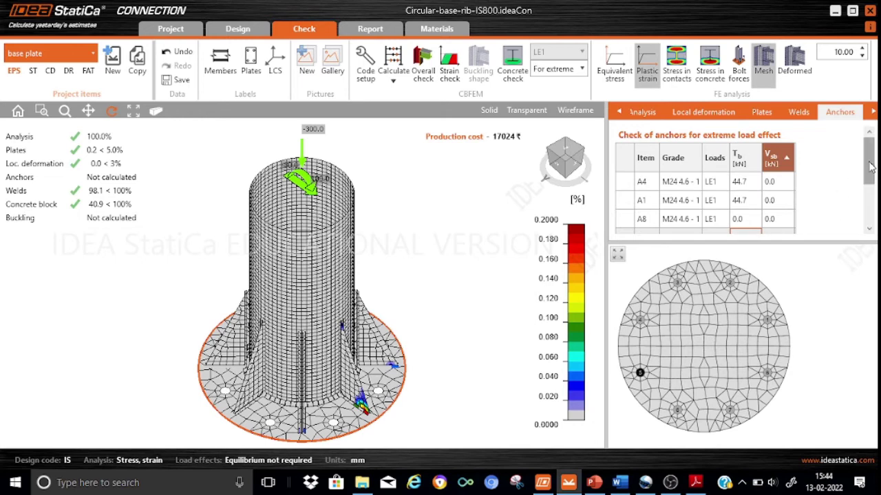
{"action": "mouse_move", "coordinate": [869, 169]}
{"action": "left_mouse_down"}
{"action": "mouse_move", "coordinate": [871, 219]}
{"action": "mouse_move", "coordinate": [872, 165]}
{"action": "left_mouse_up"}
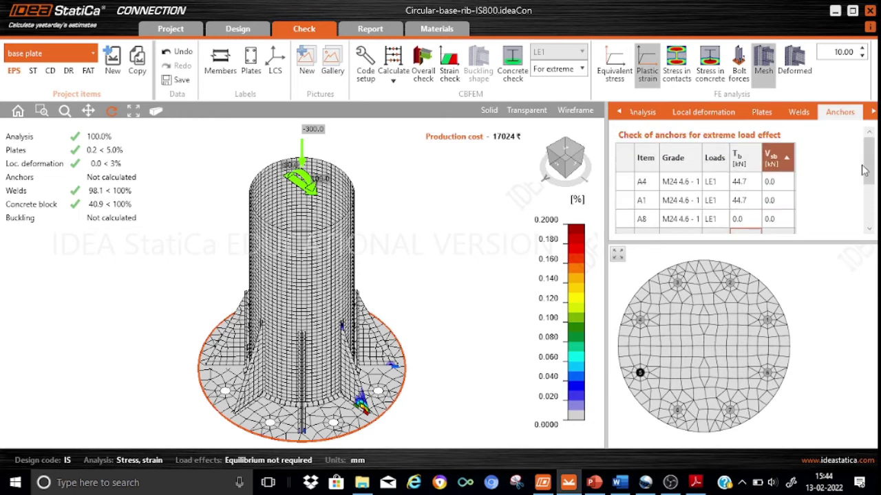
Show the concrete block check results for contact stress under the extreme load effect.
{"action": "left_click", "coordinate": [872, 113]}
{"action": "left_click", "coordinate": [873, 113]}
{"action": "left_click", "coordinate": [872, 113]}
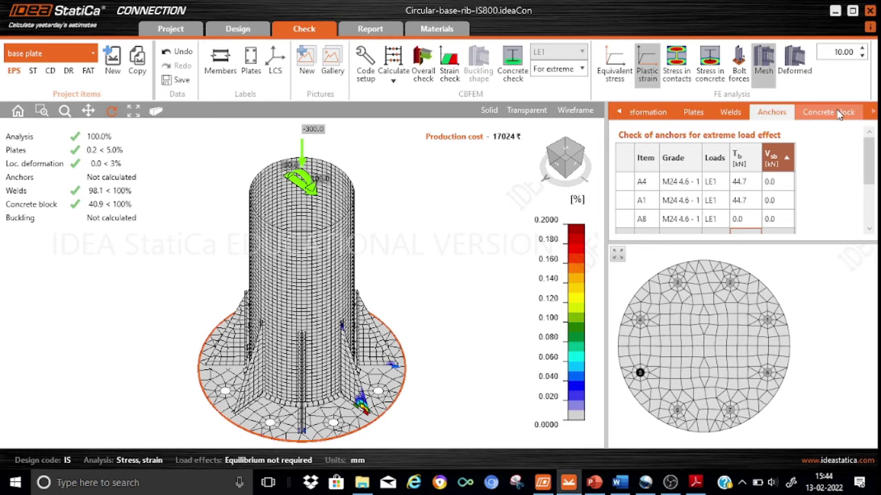
{"action": "left_click", "coordinate": [840, 113]}
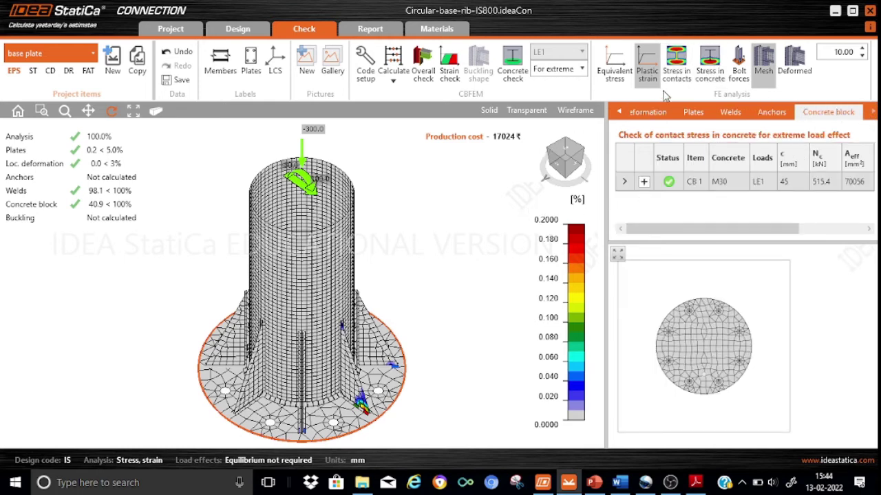
Display the stress in concrete on the model and examine the stress distribution under the ribbed base plate up close.
{"action": "left_click", "coordinate": [709, 76]}
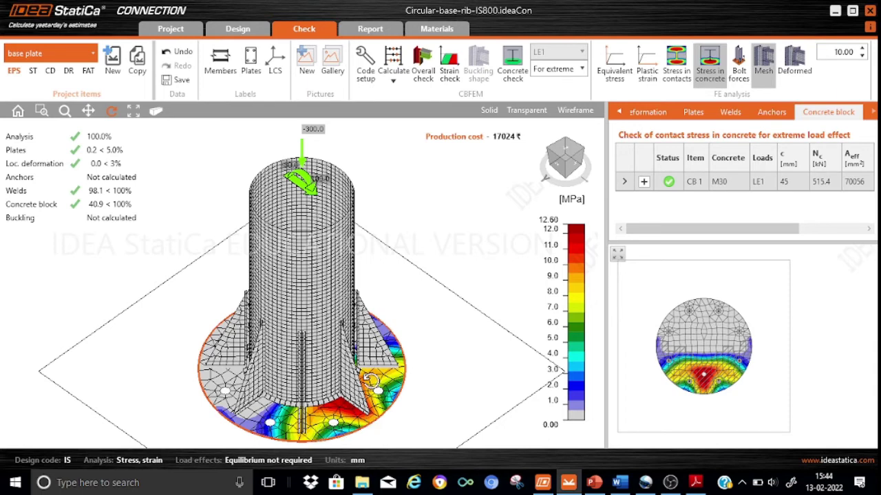
{"action": "scroll", "coordinate": [371, 380], "scroll_direction": "up", "scroll_amount": 4}
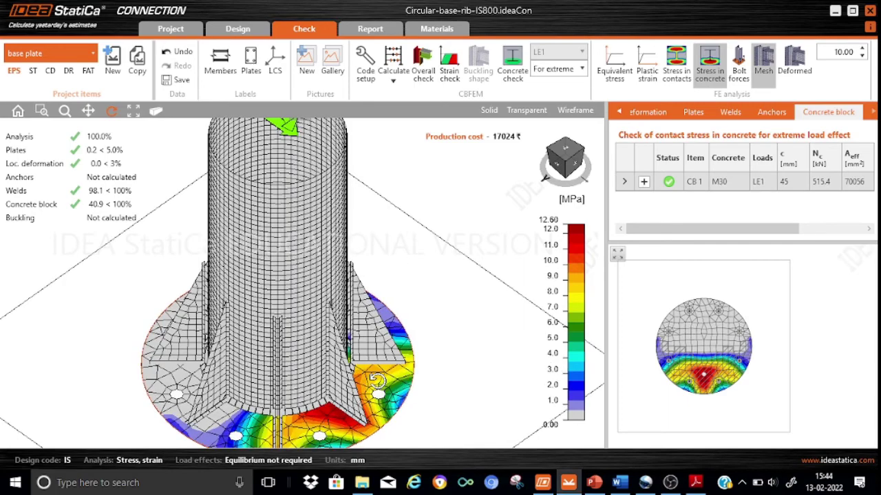
{"action": "left_click_drag", "start_coordinate": [450, 346], "coordinate": [454, 359]}
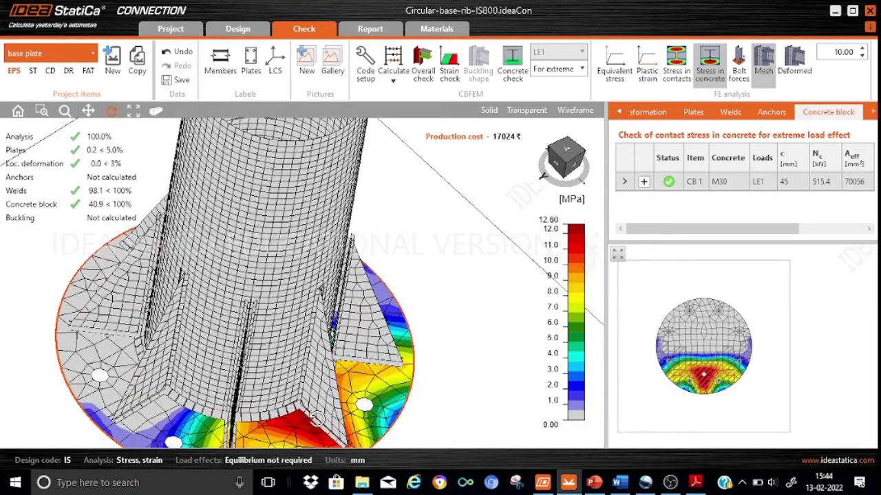
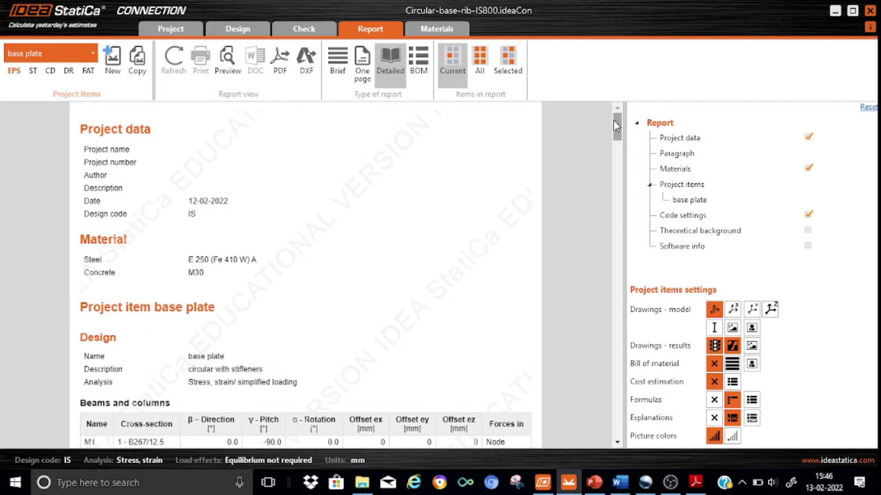
Read the detailed report from the project data and material sections through the check summary and plate results.
{"action": "left_click_drag", "start_coordinate": [615, 124], "coordinate": [616, 129]}
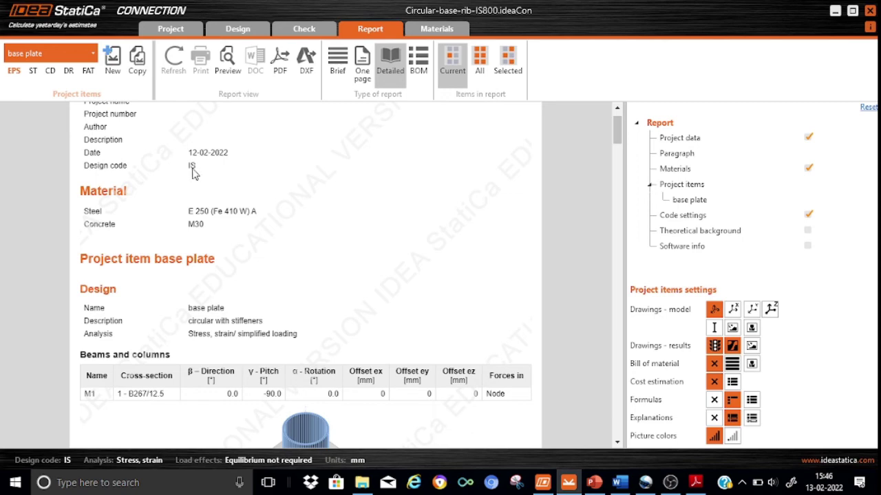
{"action": "left_click_drag", "start_coordinate": [618, 130], "coordinate": [621, 199]}
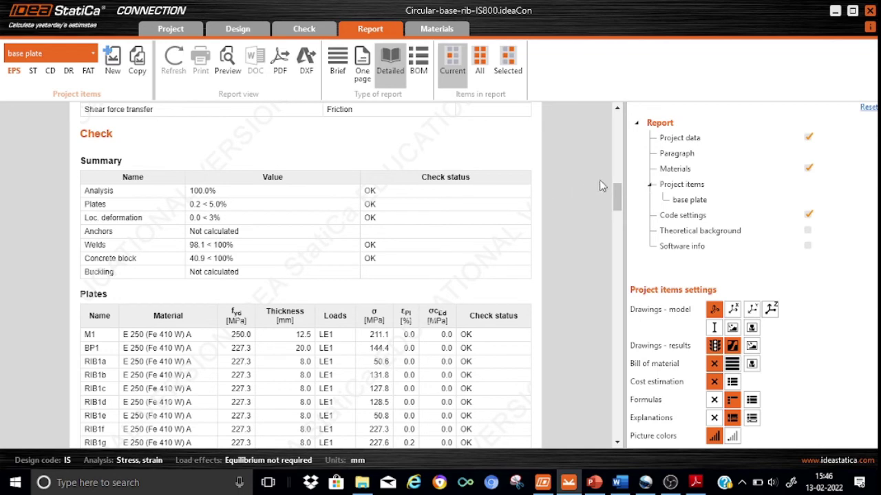
{"action": "scroll", "coordinate": [618, 191], "scroll_direction": "down", "scroll_amount": 3}
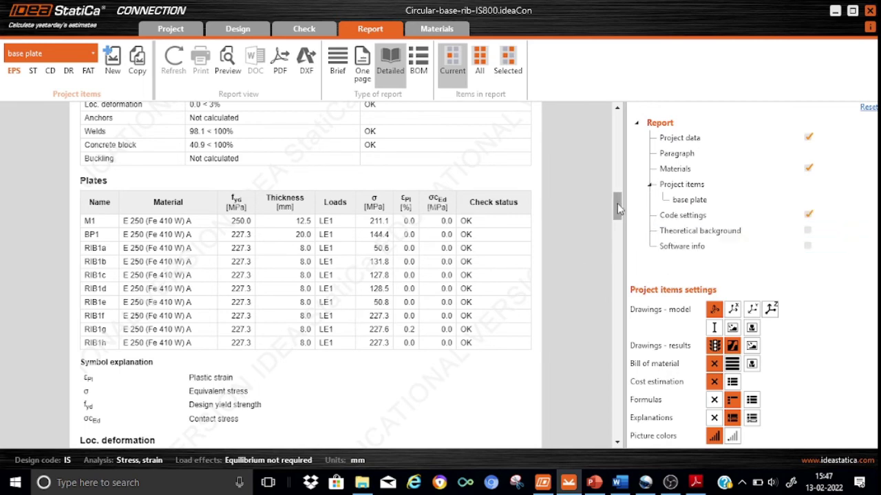
Review the strain check and equivalent stress plots for LE1 and the anchor force table in the report.
{"action": "left_click_drag", "start_coordinate": [618, 209], "coordinate": [626, 264]}
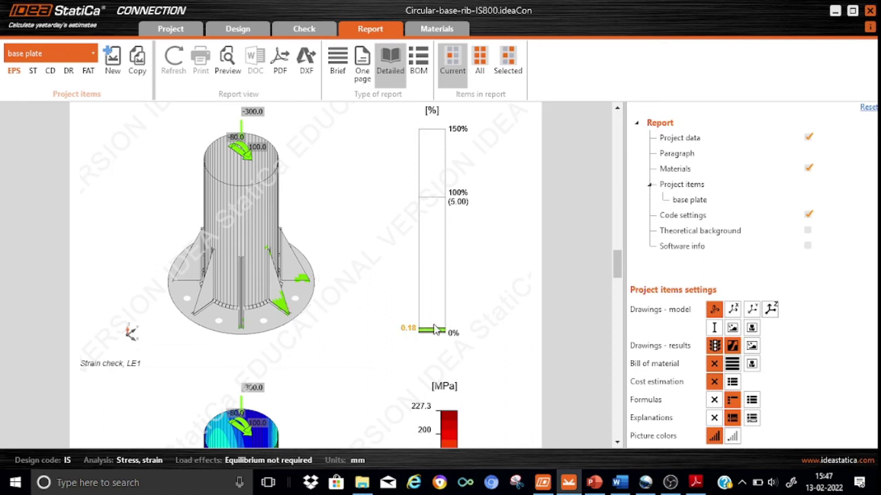
{"action": "left_click_drag", "start_coordinate": [617, 259], "coordinate": [620, 278]}
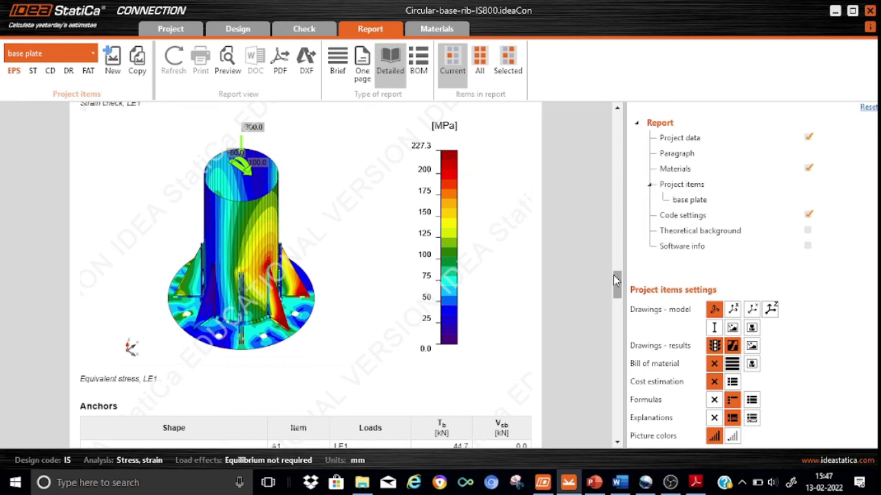
{"action": "left_click_drag", "start_coordinate": [617, 283], "coordinate": [618, 302]}
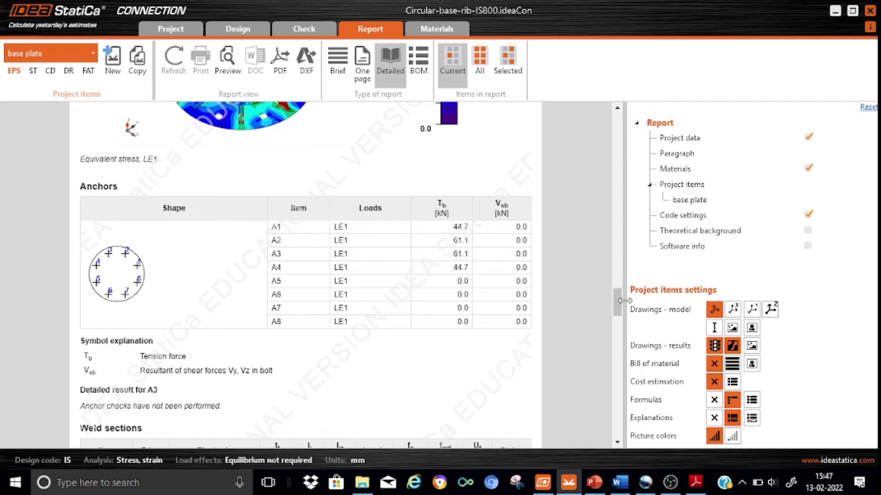
Review the report's weld section table, the detailed BP1/RIB1g weld check and the concrete block check, returning to the report's start.
{"action": "left_click_drag", "start_coordinate": [617, 301], "coordinate": [618, 317]}
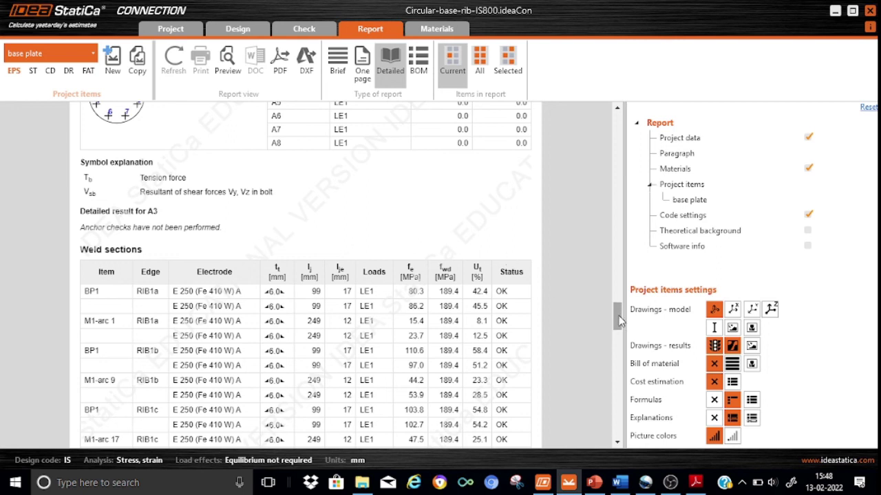
{"action": "left_click_drag", "start_coordinate": [622, 324], "coordinate": [626, 368]}
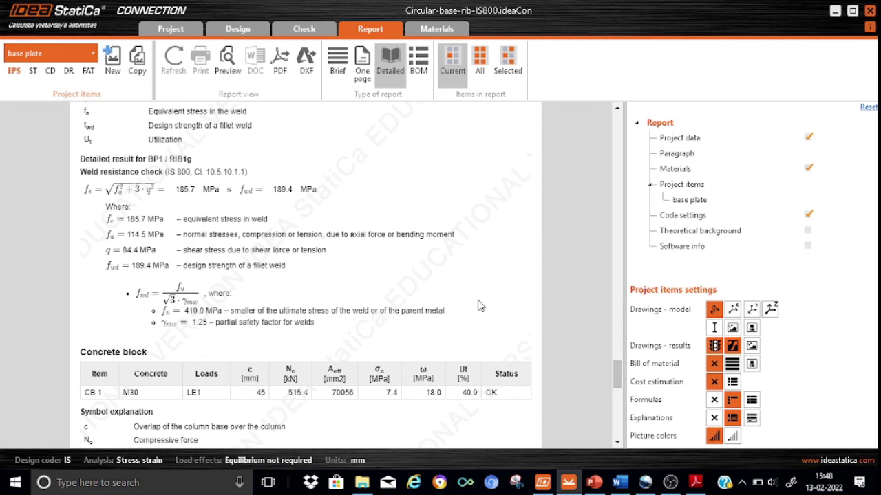
{"action": "left_click_drag", "start_coordinate": [621, 375], "coordinate": [622, 389]}
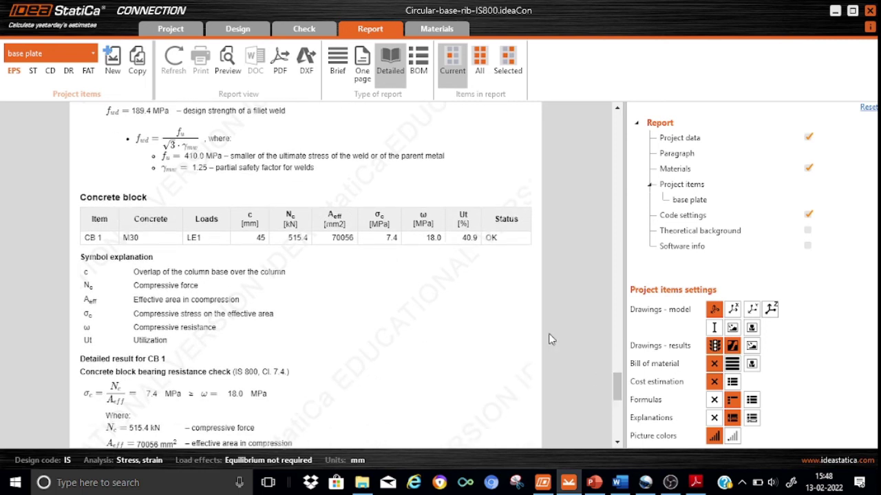
{"action": "left_click_drag", "start_coordinate": [619, 390], "coordinate": [607, 125]}
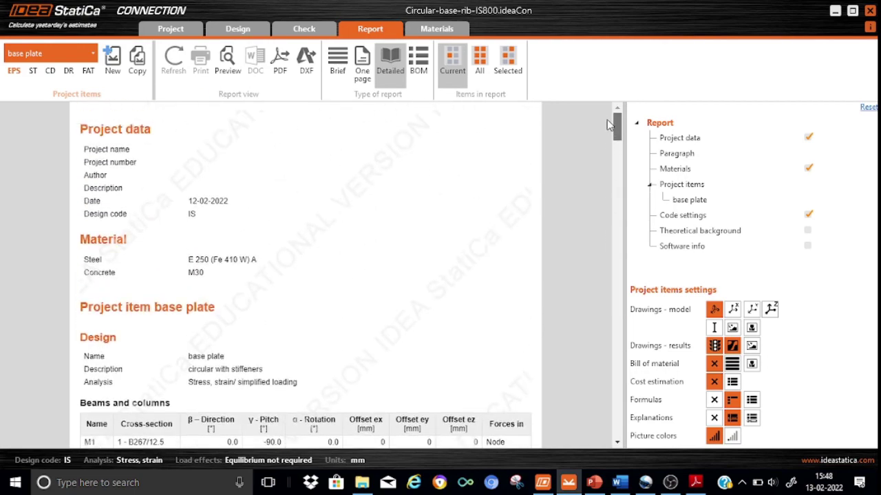